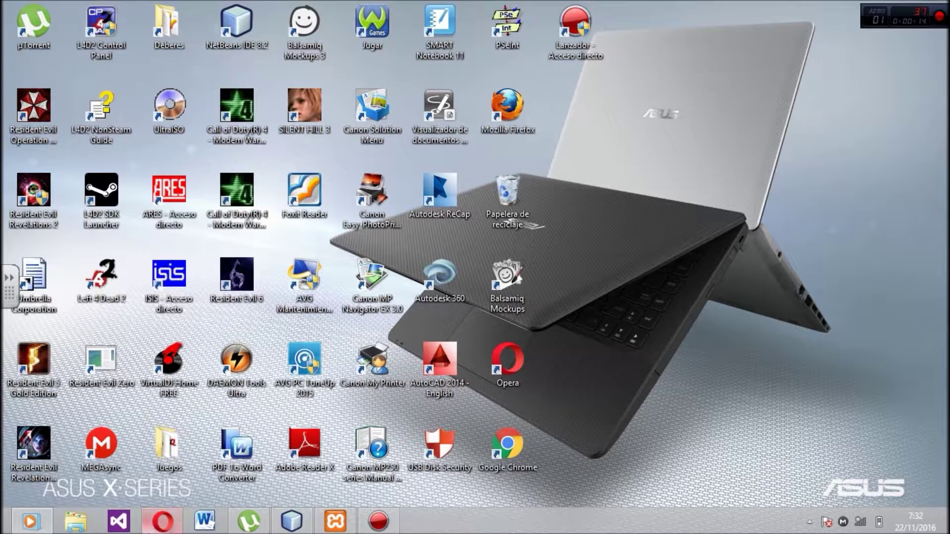
# Step: Switch to phpMyAdmin in Opera, show the zoologico database in the designer and arrange the especie and zoo tables on either side of animal
pyautogui.click(162, 521)
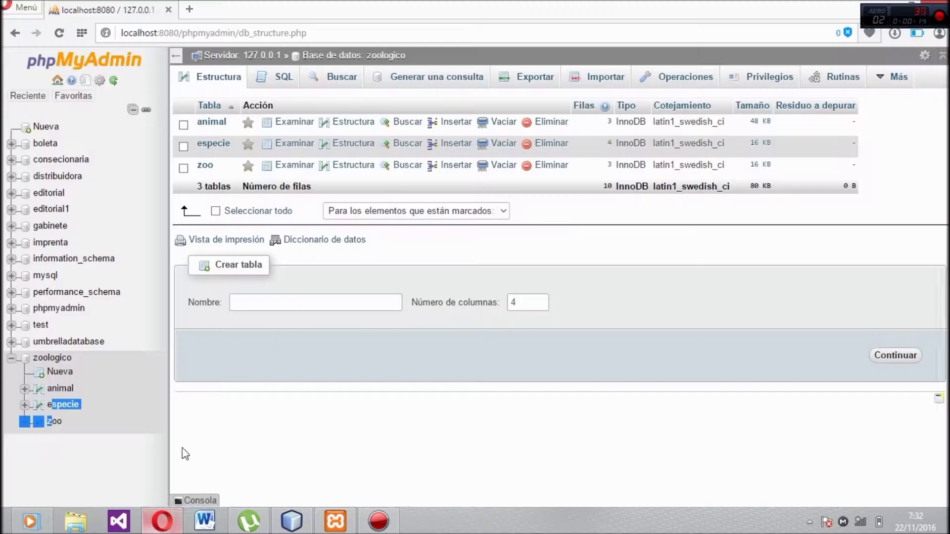
pyautogui.click(52, 361)
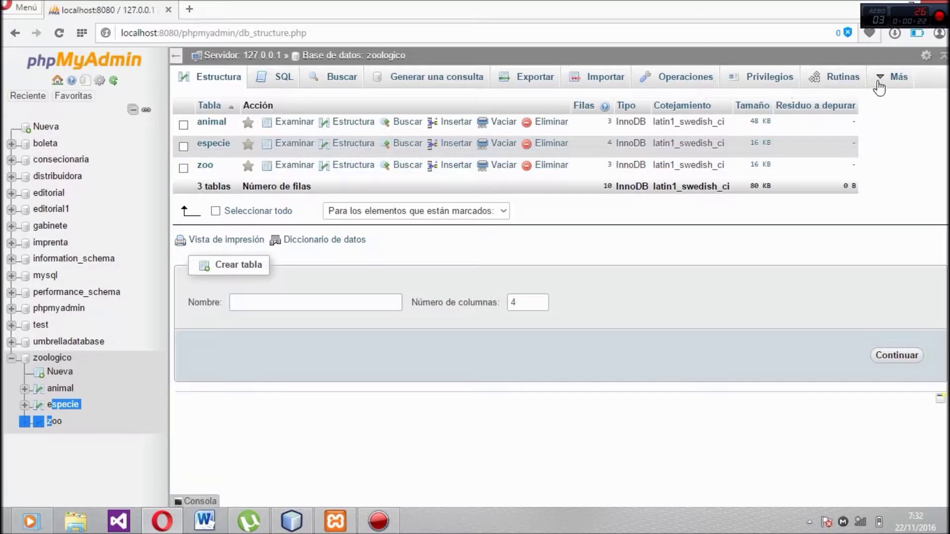
pyautogui.moveTo(893, 79)
pyautogui.click(862, 173)
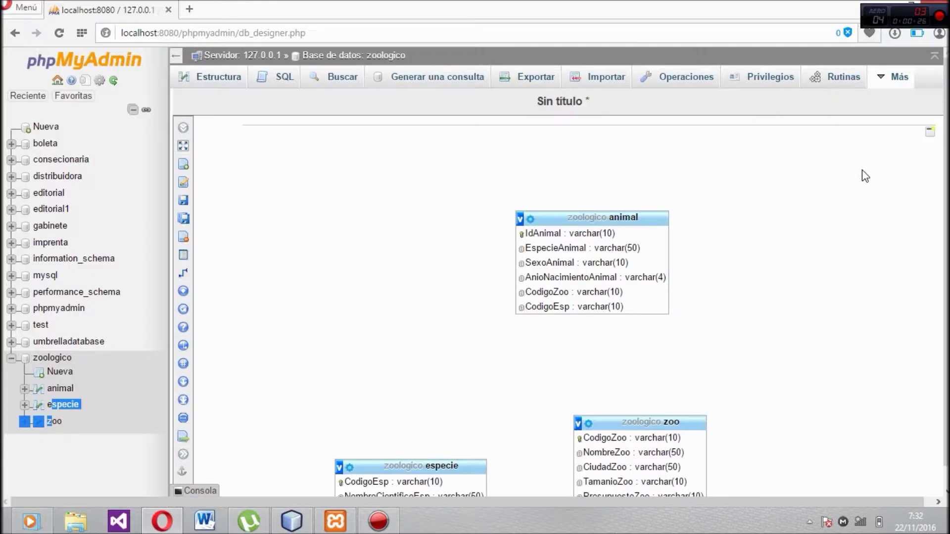
pyautogui.moveTo(442, 465); pyautogui.dragTo(403, 302)
pyautogui.moveTo(626, 419); pyautogui.dragTo(816, 226)
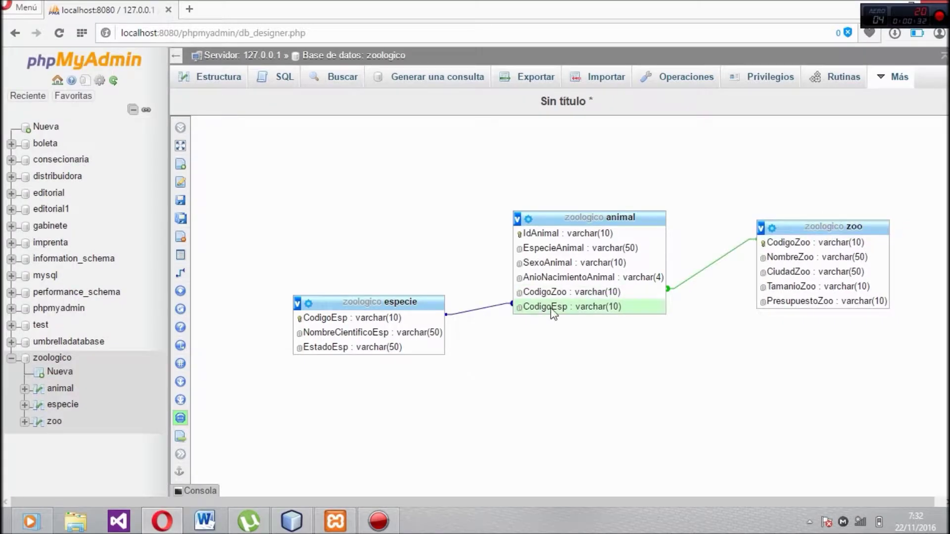
# Step: Switch to NetBeans and open Conexion.java to review the MySQL connection code of the Zoo project
pyautogui.click(291, 525)
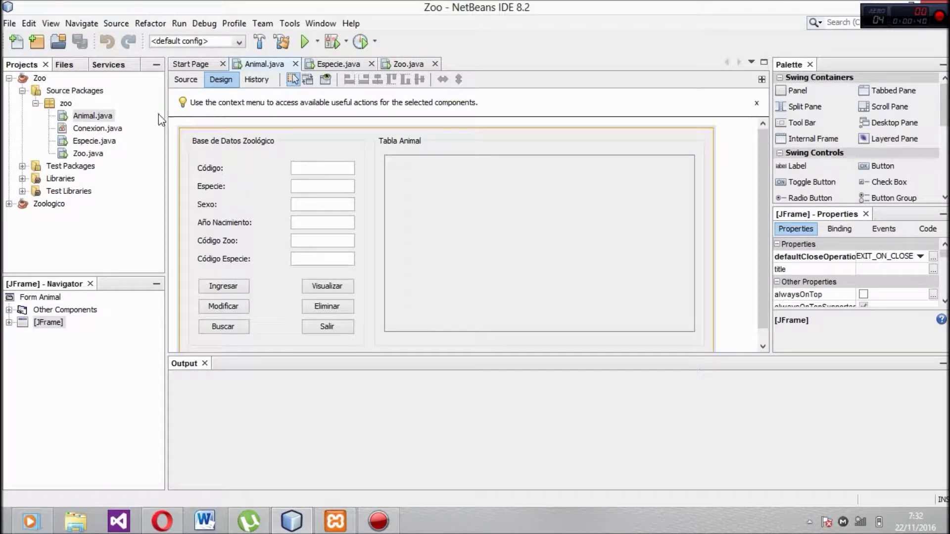
pyautogui.click(99, 129)
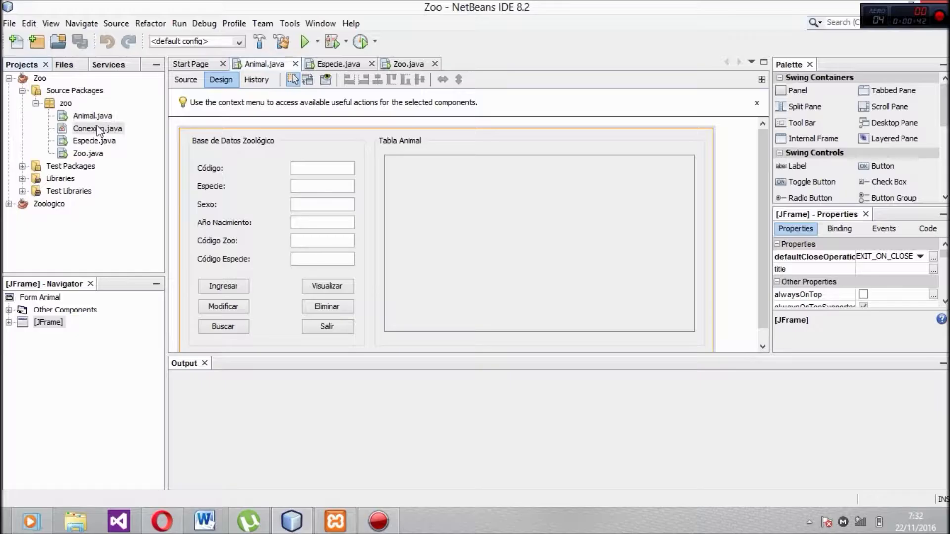
pyautogui.doubleClick(99, 130)
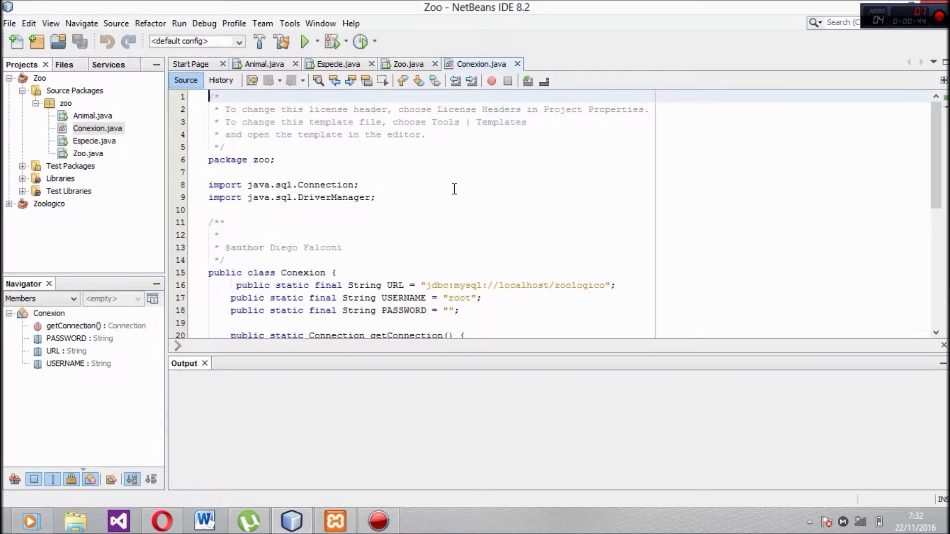
pyautogui.scroll(-4, 289, 174)
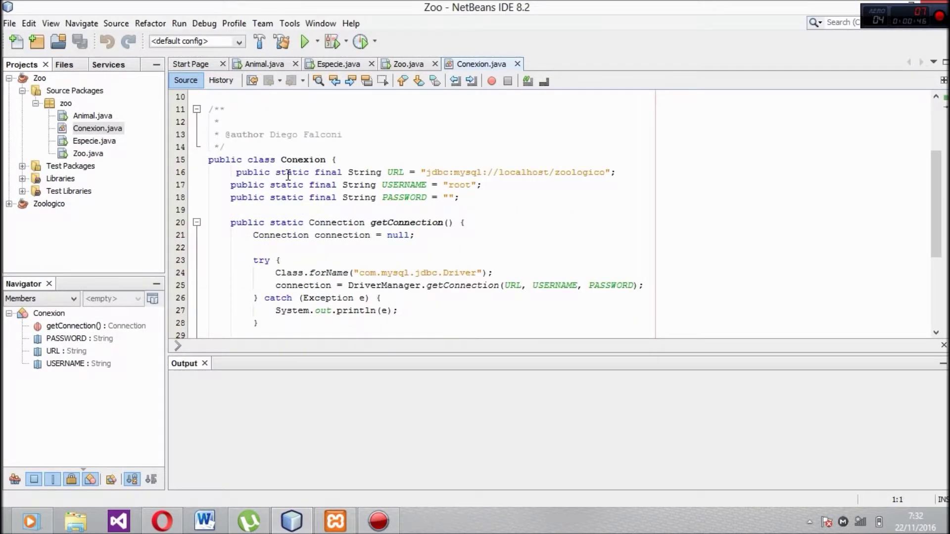
pyautogui.scroll(-1, 288, 175)
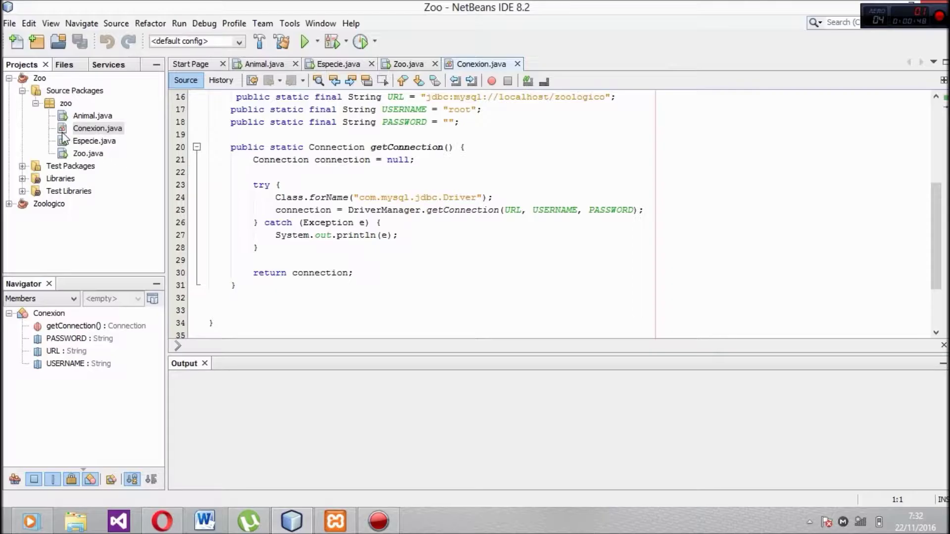
# Step: Review the form designs of Zoo.java, Especie.java and Animal.java
pyautogui.click(396, 63)
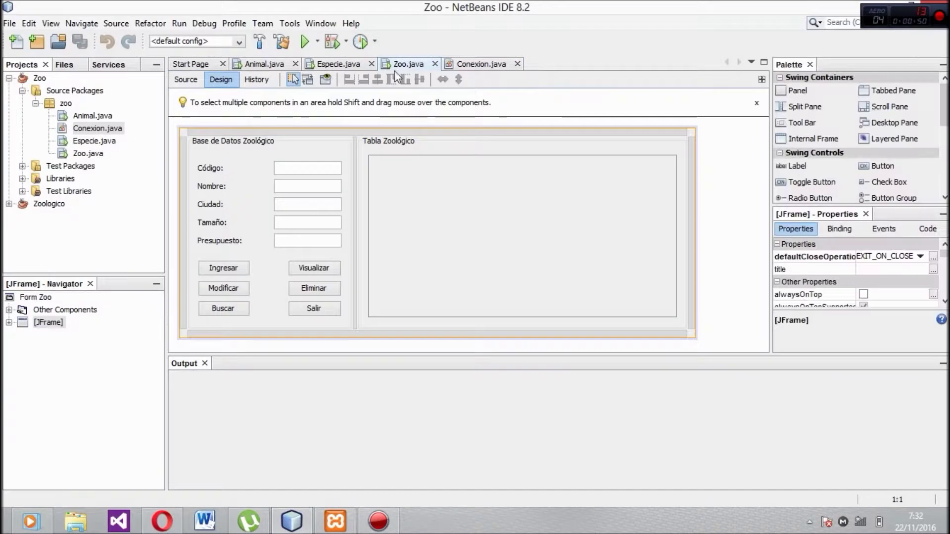
pyautogui.click(342, 67)
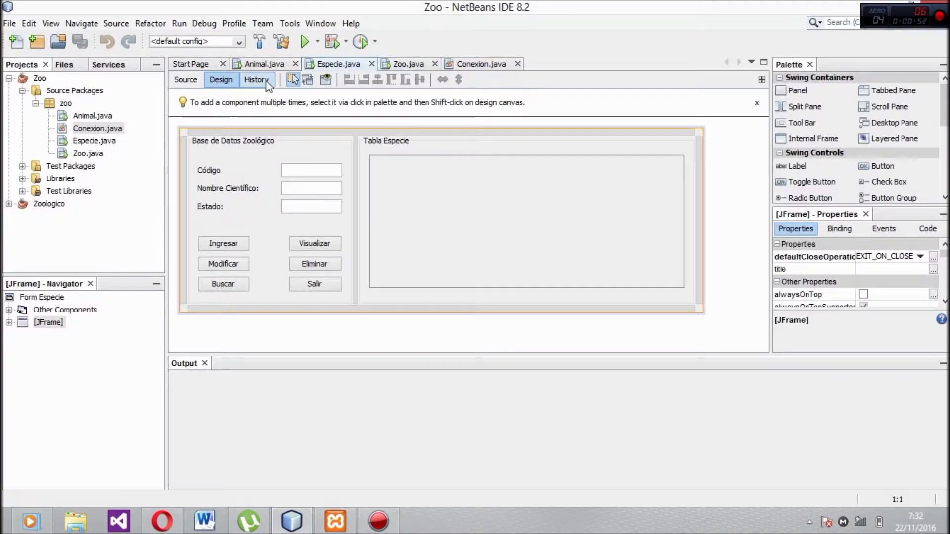
pyautogui.click(260, 65)
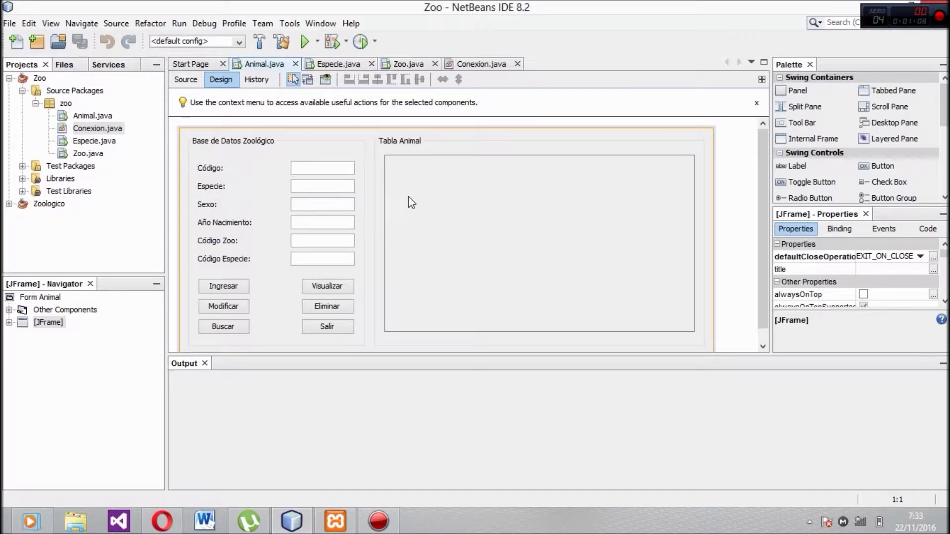
# Step: Run the Animal.java file and move its form window clear of the project tree
pyautogui.click(92, 117)
pyautogui.rightClick(94, 121)
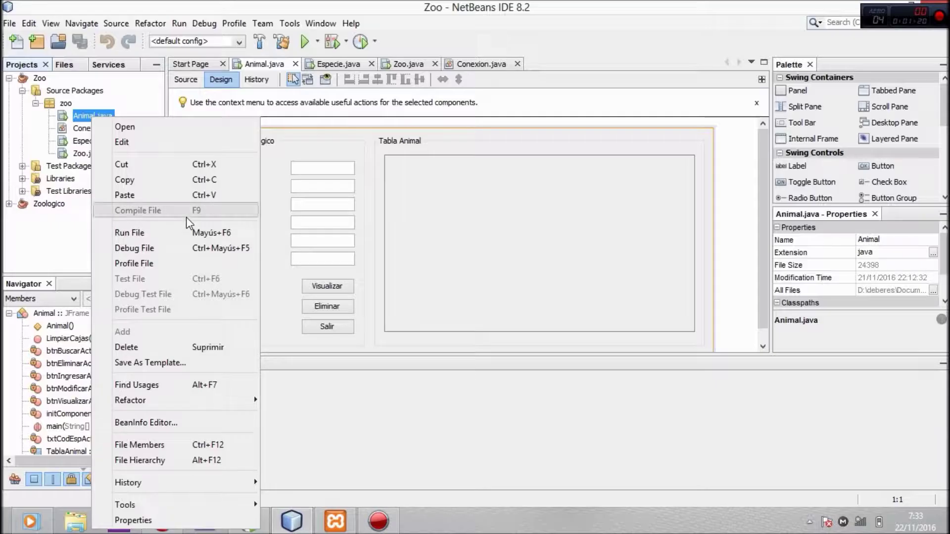
pyautogui.click(148, 232)
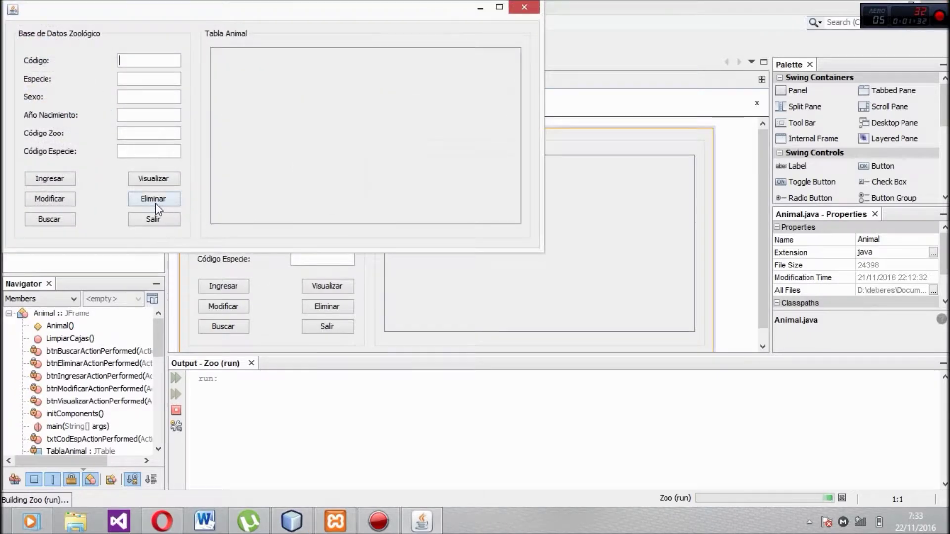
pyautogui.moveTo(182, 13); pyautogui.dragTo(509, 106)
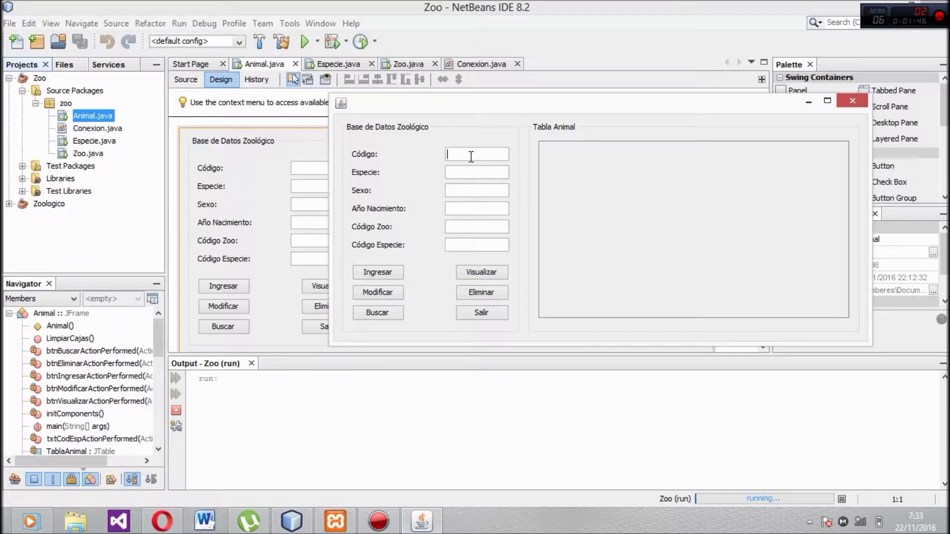
# Step: Register an animal with Código 02, Especie 1, Sexo M, Año Nacimiento 2000, Código Zoo 0001 and Código Especie 12
pyautogui.write('02')
pyautogui.click(471, 172)
pyautogui.click(464, 192)
pyautogui.write('M')
pyautogui.write('2000')
pyautogui.click(472, 227)
pyautogui.write('000')
pyautogui.press('BackSpace')
pyautogui.write('01')
pyautogui.click(468, 250)
pyautogui.write('12')
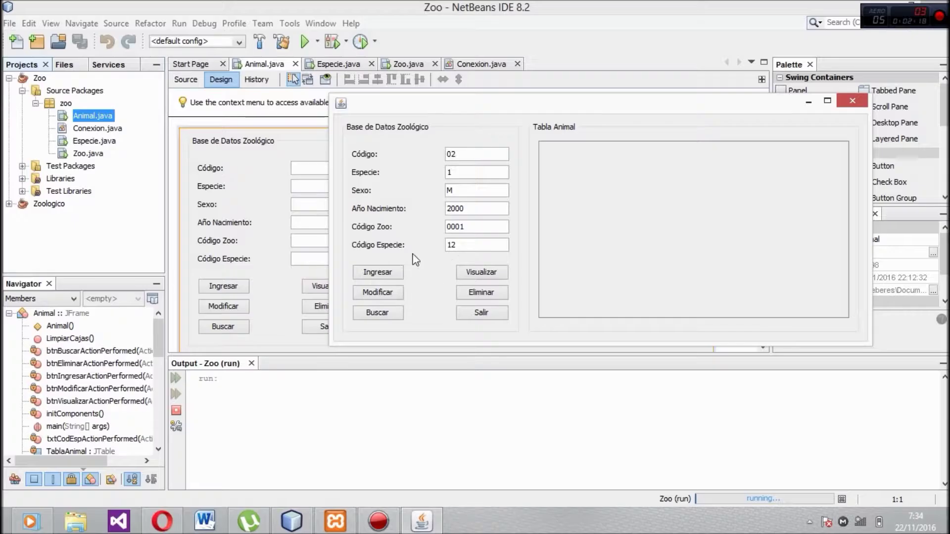
pyautogui.click(366, 277)
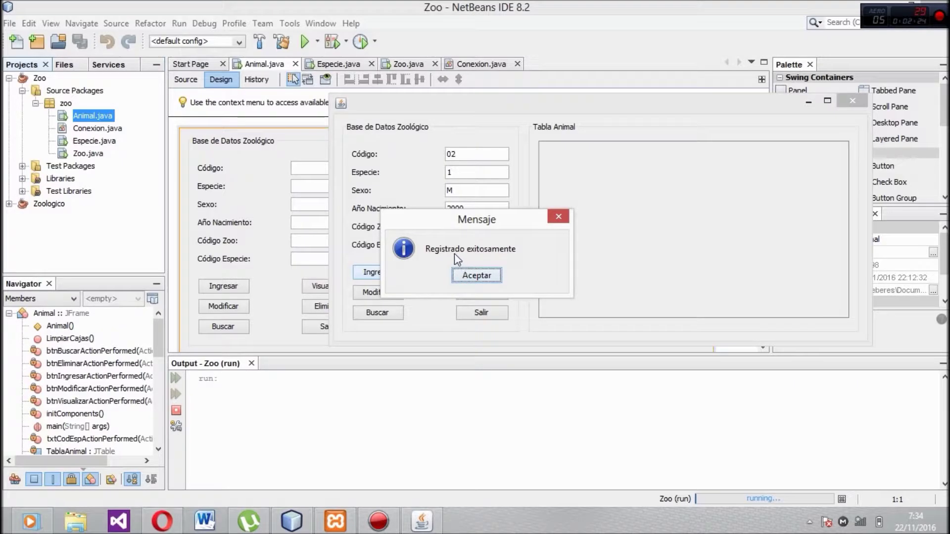
pyautogui.click(476, 276)
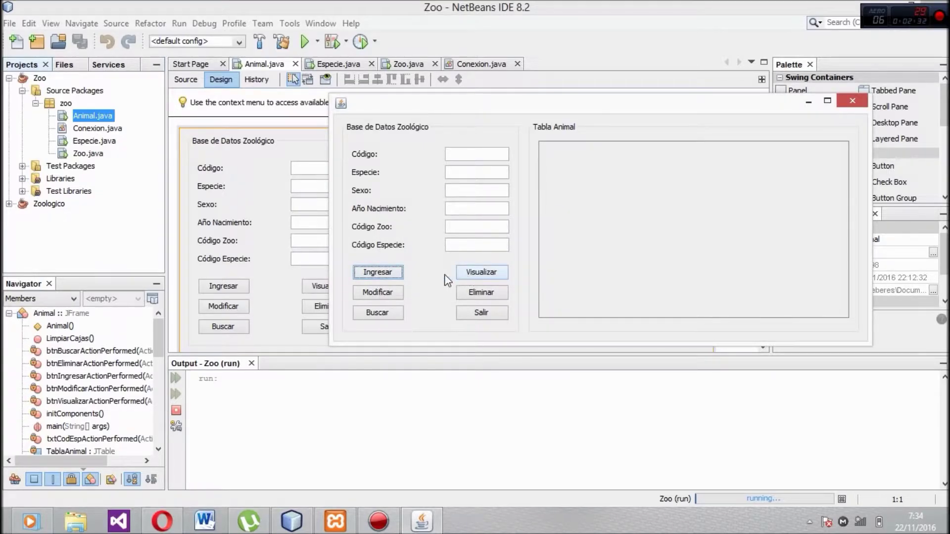
# Step: List the stored animals in the Tabla Animal and reposition the form window so it is fully visible
pyautogui.click(470, 275)
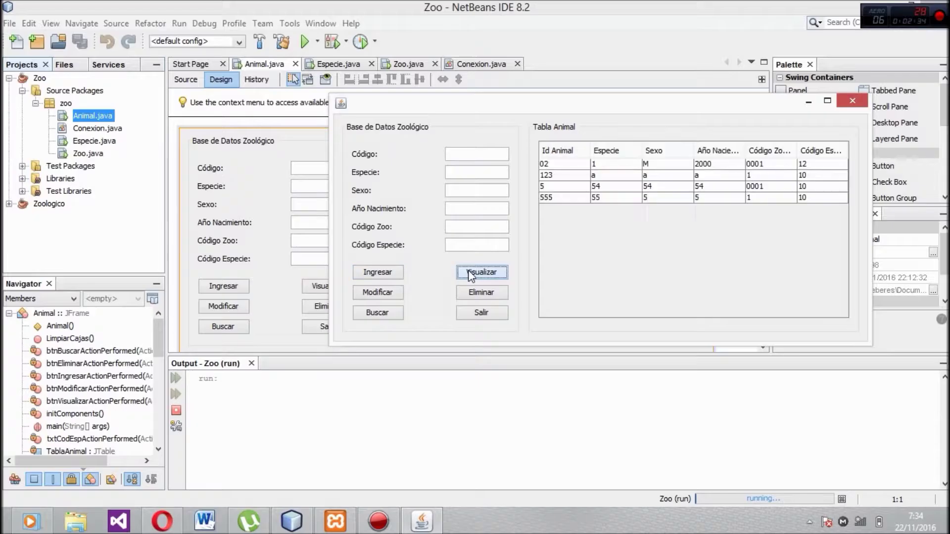
pyautogui.moveTo(638, 93); pyautogui.dragTo(612, 159)
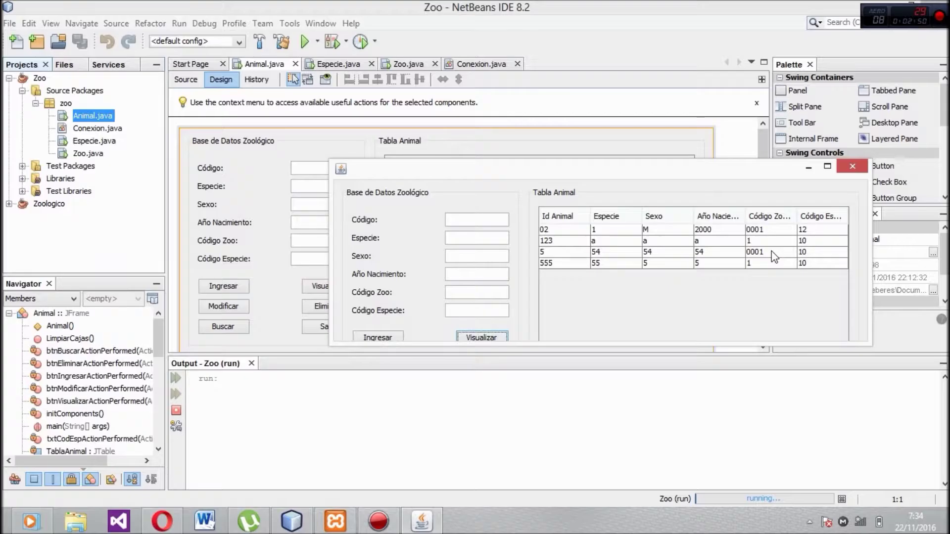
pyautogui.moveTo(694, 342); pyautogui.dragTo(688, 418)
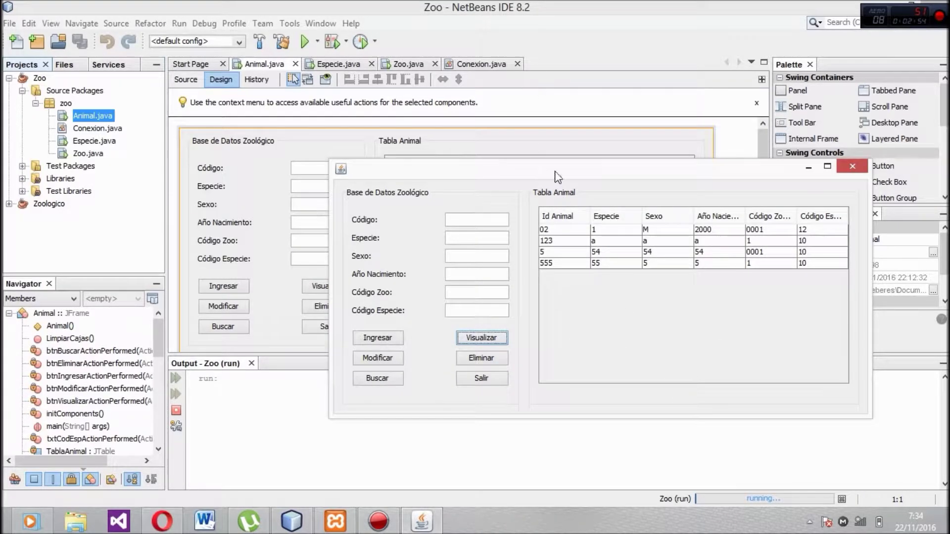
pyautogui.moveTo(553, 176); pyautogui.dragTo(536, 48)
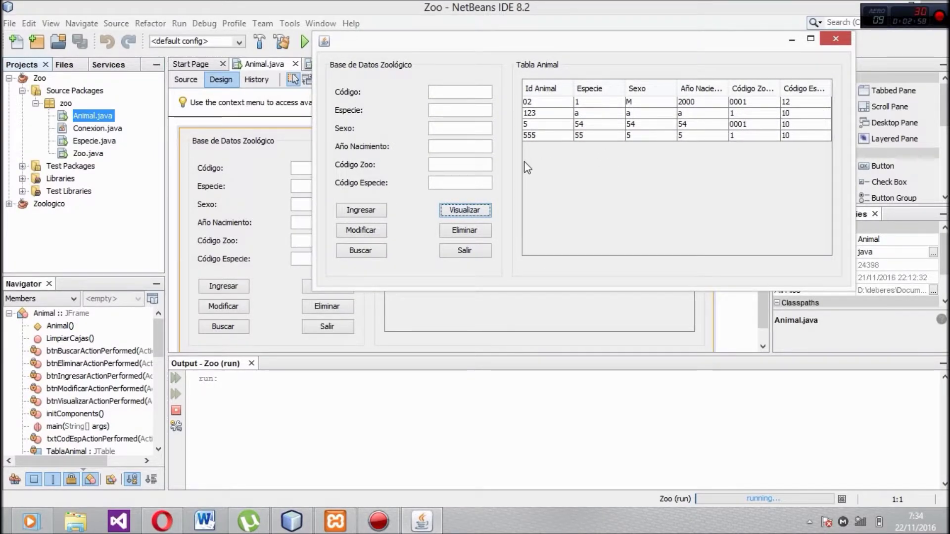
# Step: Fill in the form for animal Código 5 with Especie CUADRUPEDO, Sexo F, Año Nacimiento 2003 and Código Zoo 1
pyautogui.click(451, 92)
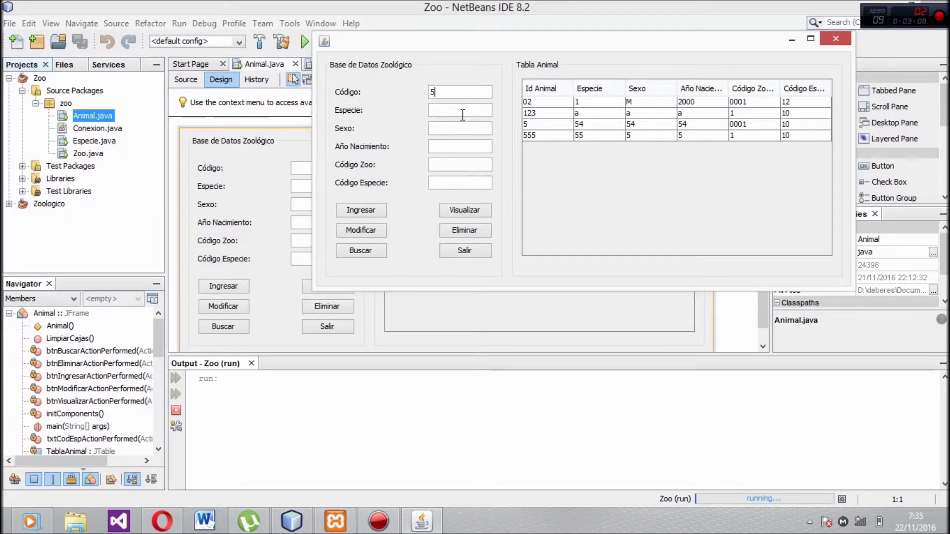
pyautogui.click(459, 112)
pyautogui.write('cUADRUPEDO')
pyautogui.press('Home')
pyautogui.press('Delete')
pyautogui.write('C')
pyautogui.click(465, 132)
pyautogui.write('F')
pyautogui.click(468, 142)
pyautogui.write('2003')
pyautogui.click(455, 164)
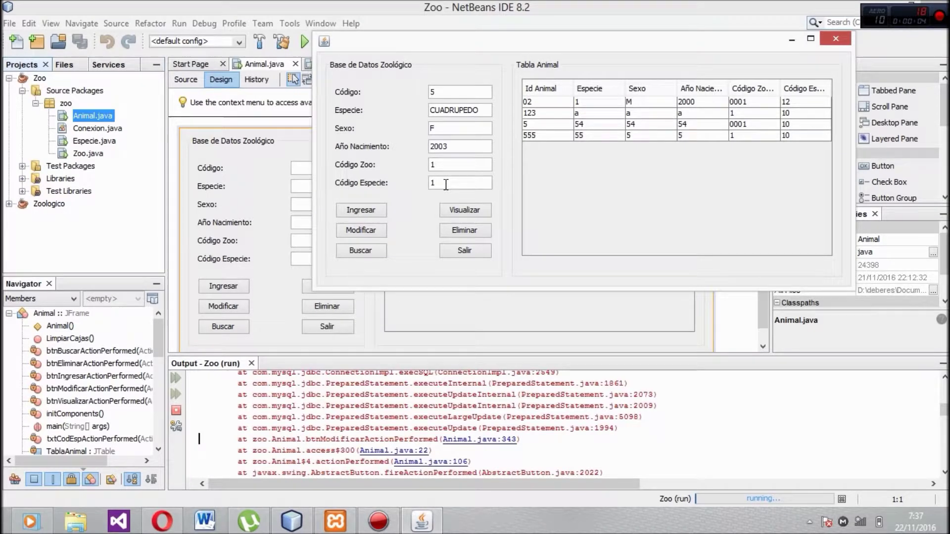
# Step: Set Código Especie to 13, save the modification of animal 5 and check its row in the reloaded table
pyautogui.press('BackSpace')
pyautogui.write('13')
pyautogui.click(361, 232)
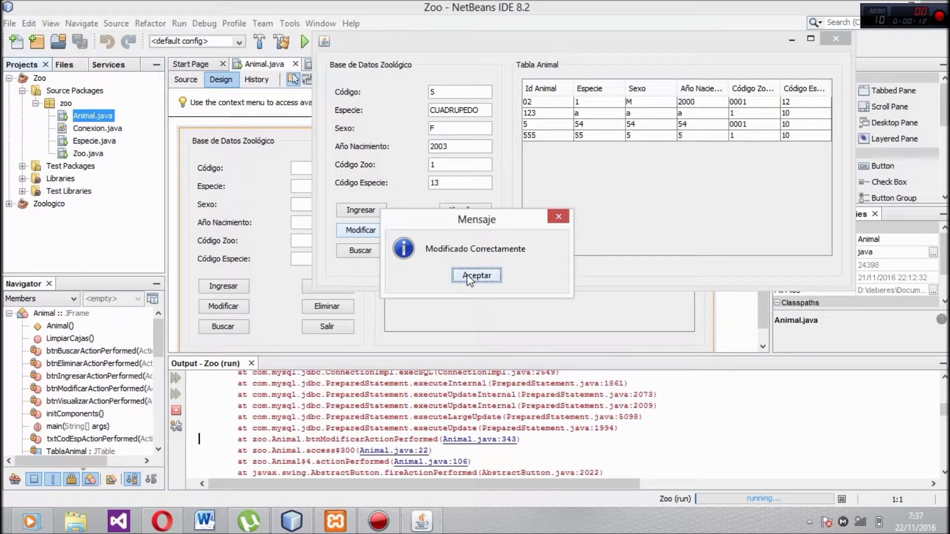
pyautogui.click(469, 277)
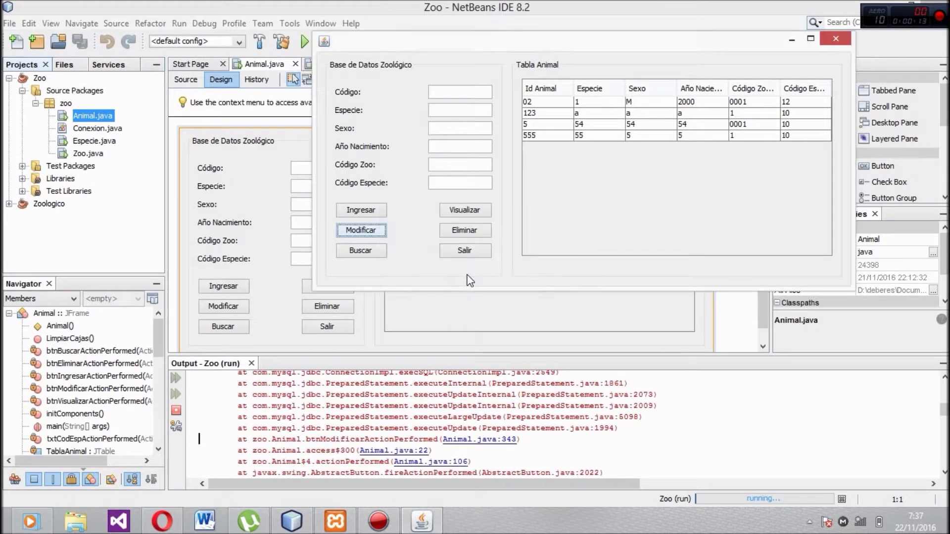
pyautogui.click(463, 210)
pyautogui.click(571, 128)
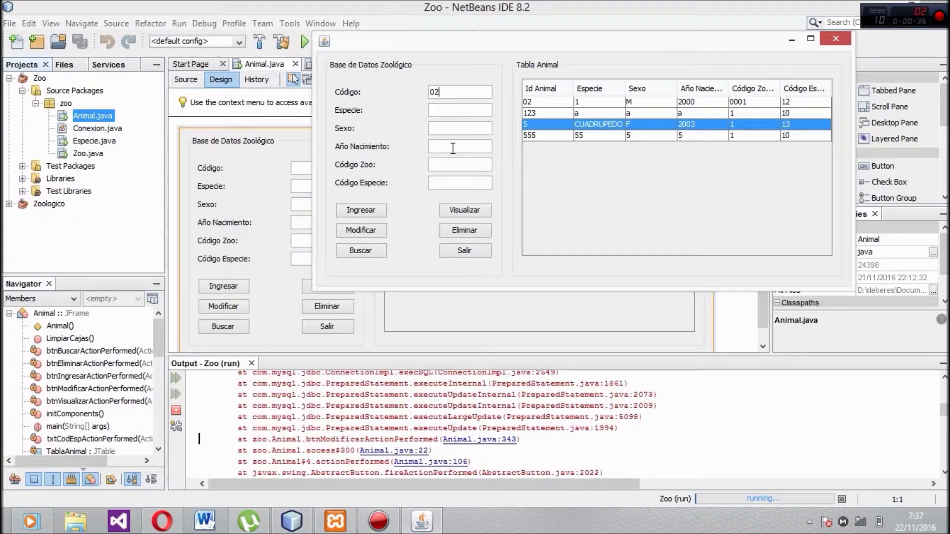
# Step: Delete the animal with Código 02 and reload the animal table
pyautogui.click(453, 229)
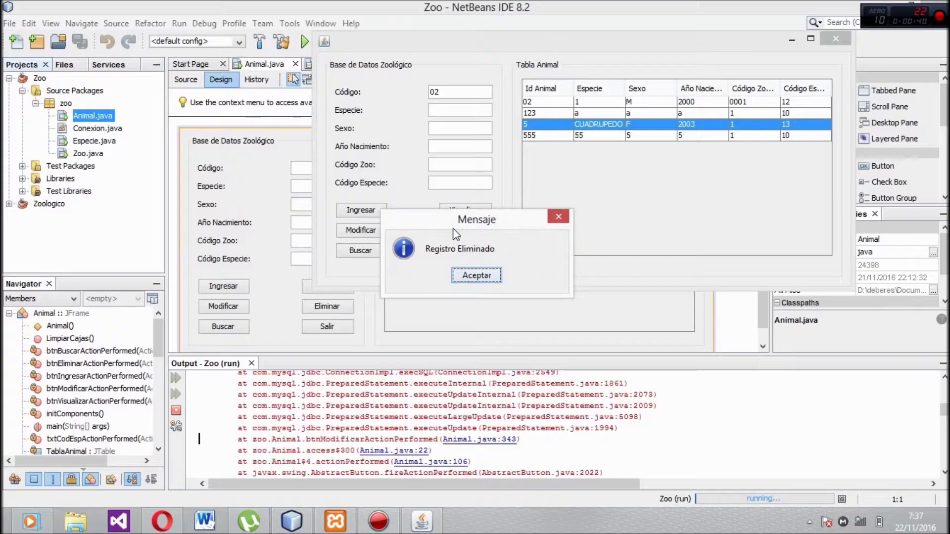
pyautogui.click(465, 277)
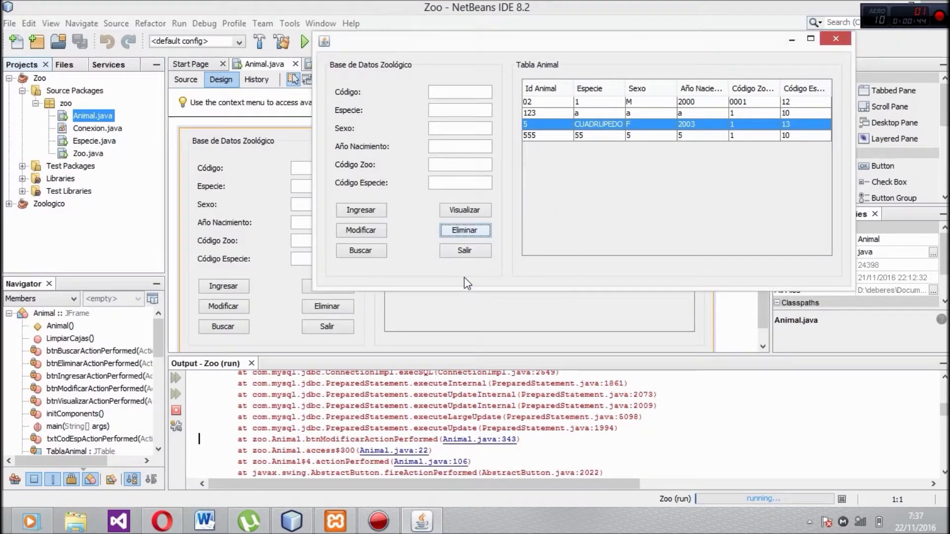
pyautogui.click(461, 217)
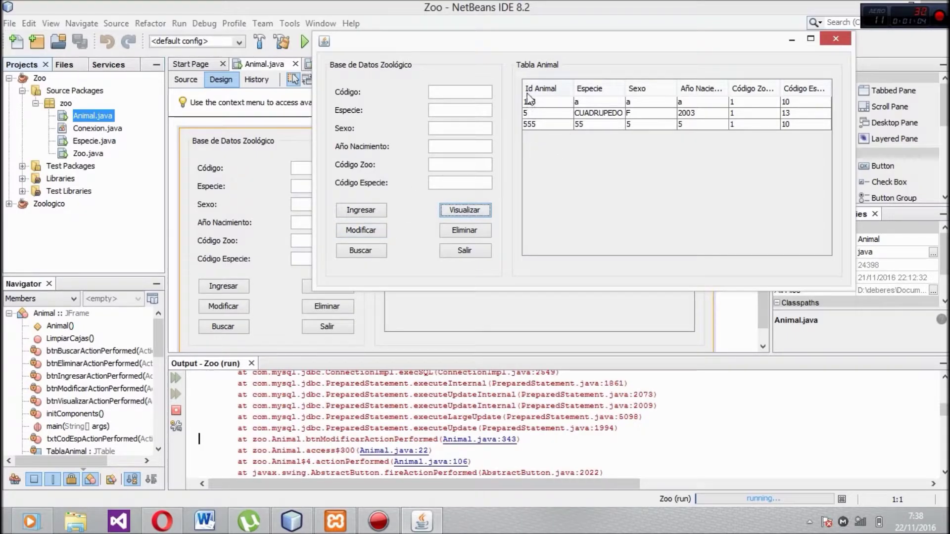
# Step: Search for the animal with Código 123, then list all animals again
pyautogui.click(444, 94)
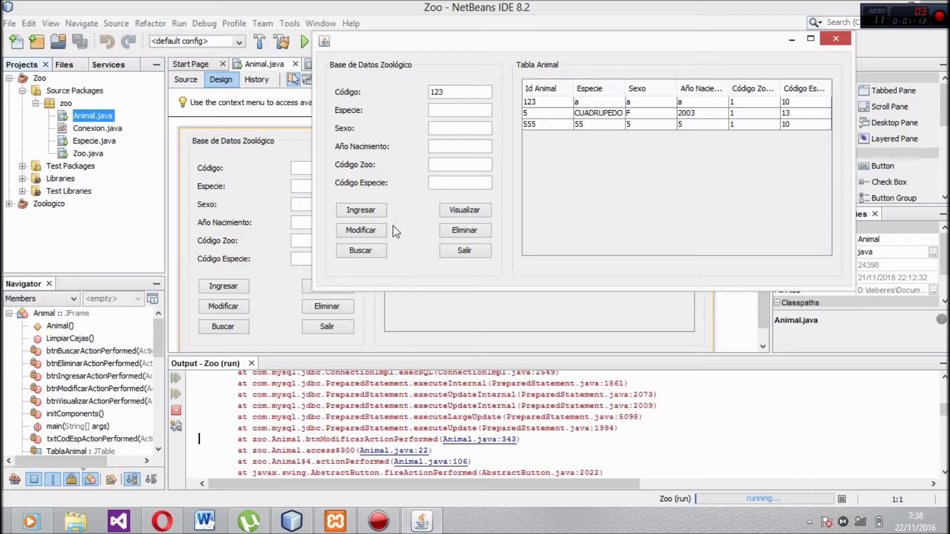
pyautogui.click(372, 250)
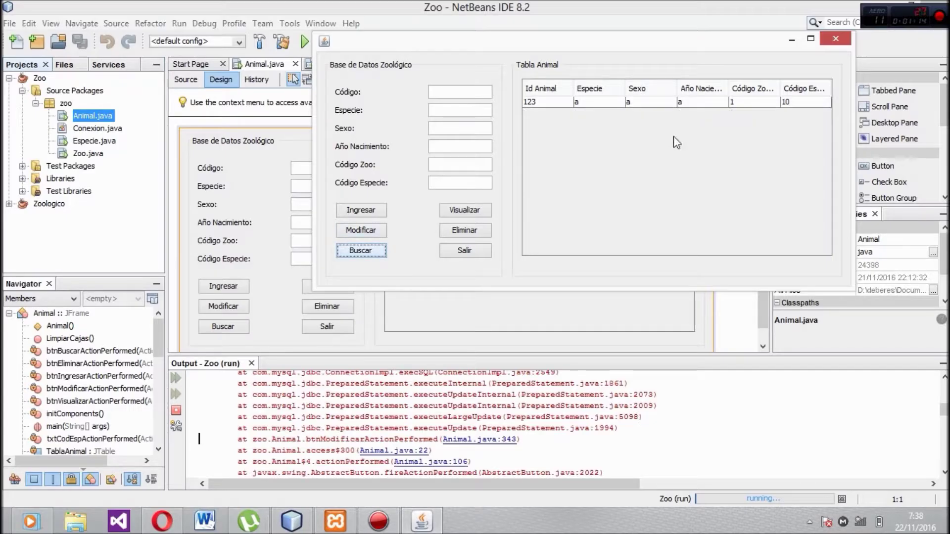
pyautogui.click(720, 103)
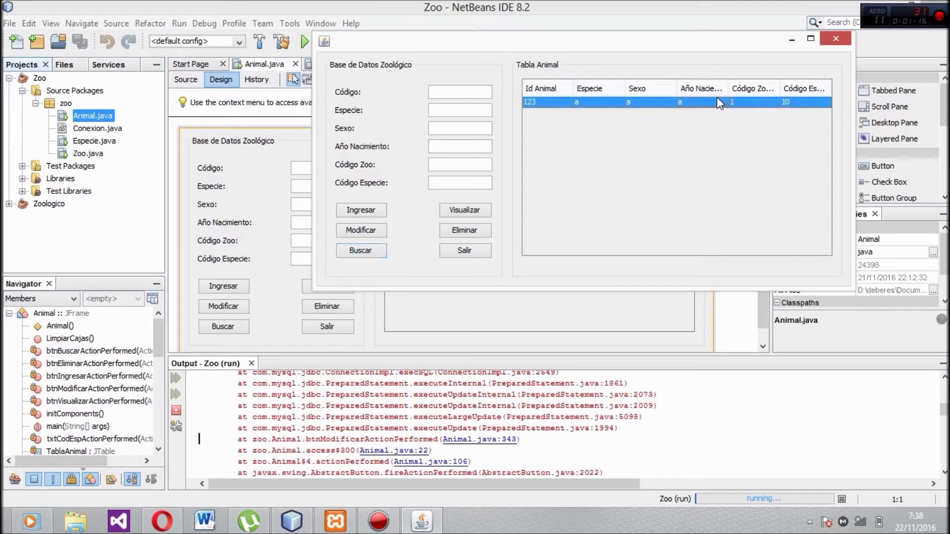
pyautogui.click(460, 213)
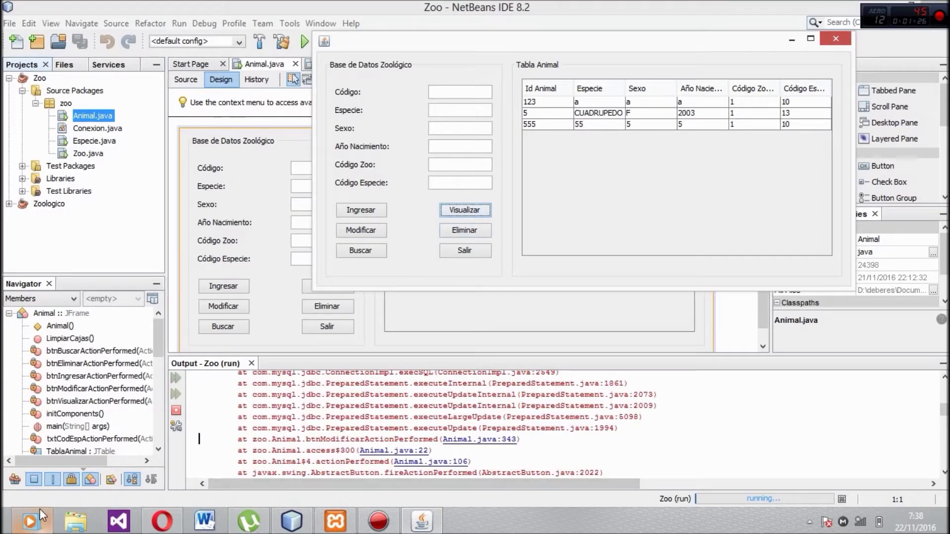
# Step: Check the records of the zoologico database's animal table in phpMyAdmin, and return to NetBeans
pyautogui.click(162, 521)
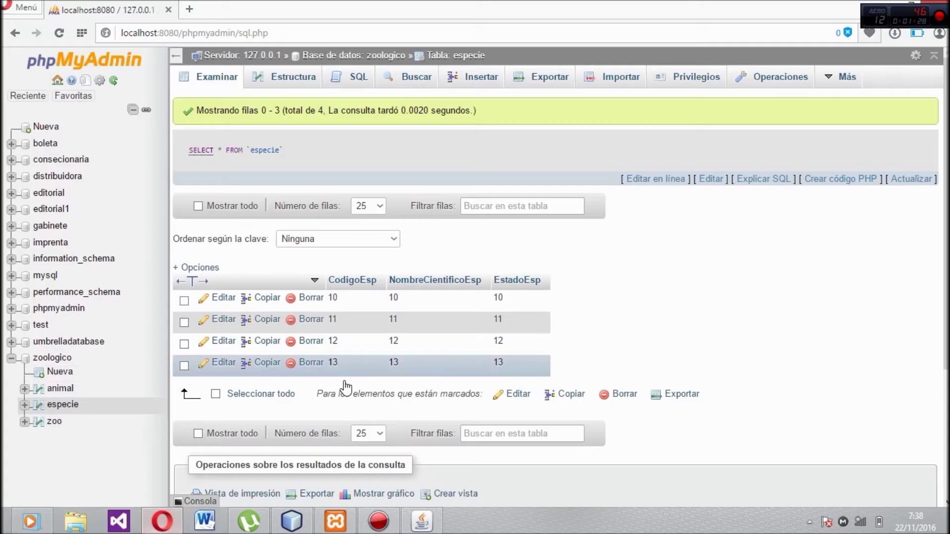
pyautogui.click(60, 390)
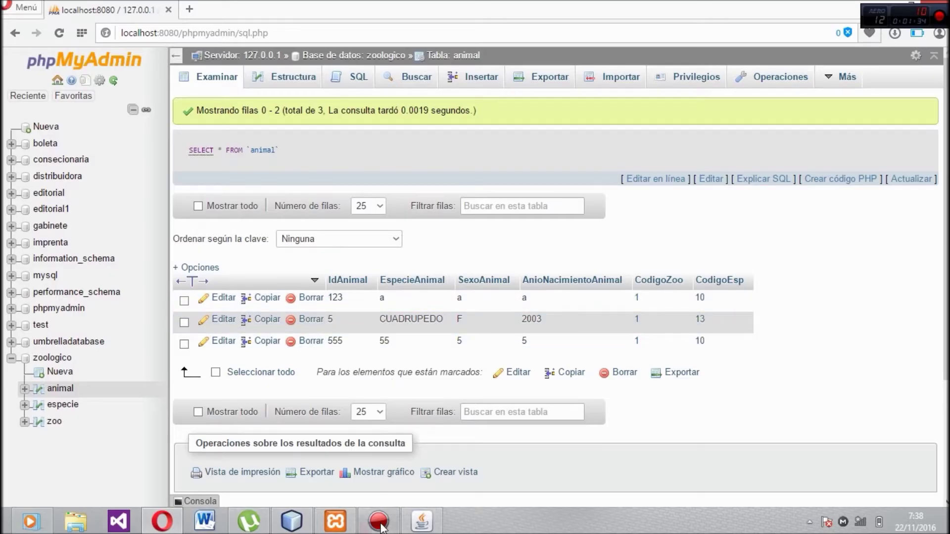
pyautogui.click(295, 522)
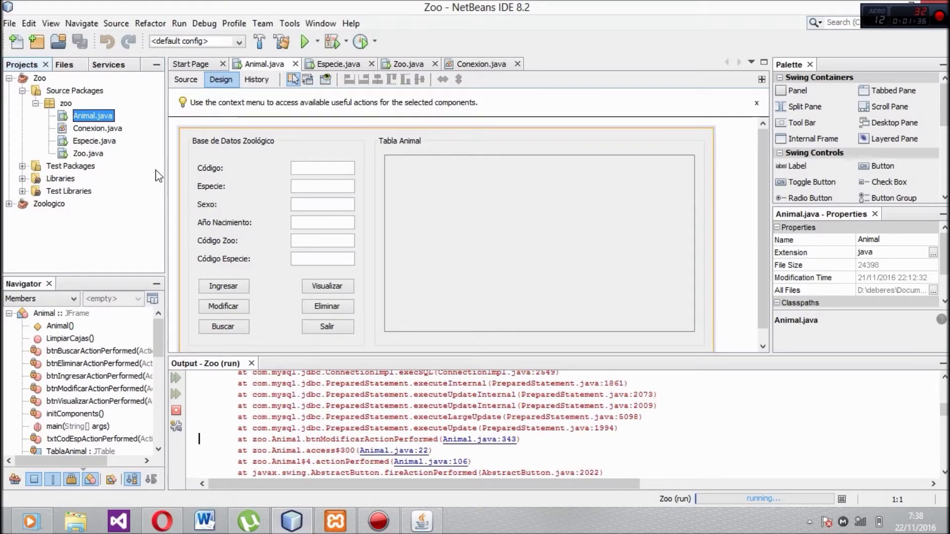
# Step: Run Especie.java, list all species records in its form, and close the form window
pyautogui.click(328, 66)
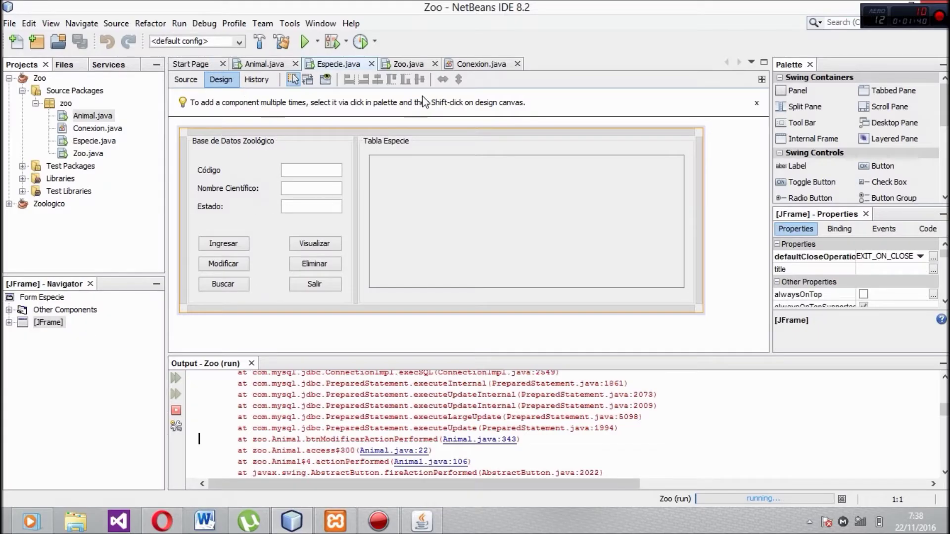
pyautogui.click(97, 142)
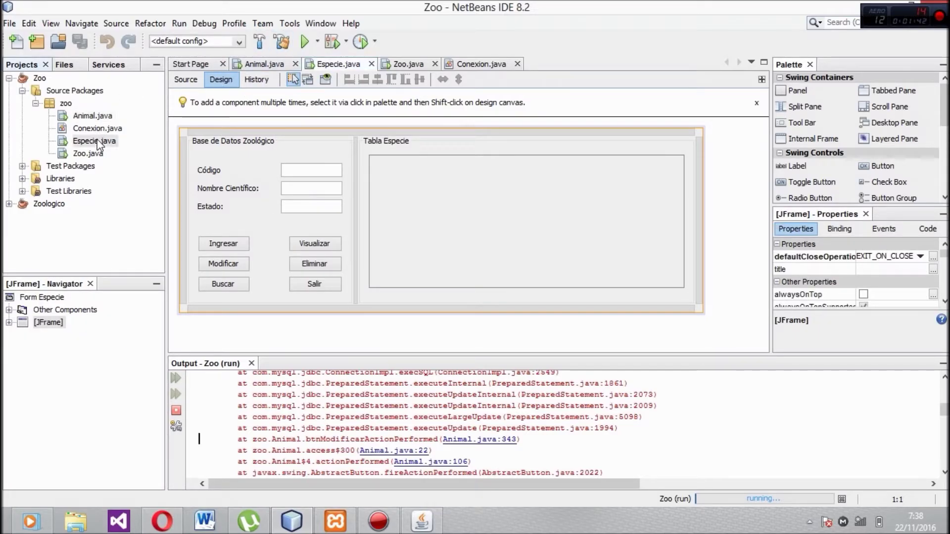
pyautogui.rightClick(97, 142)
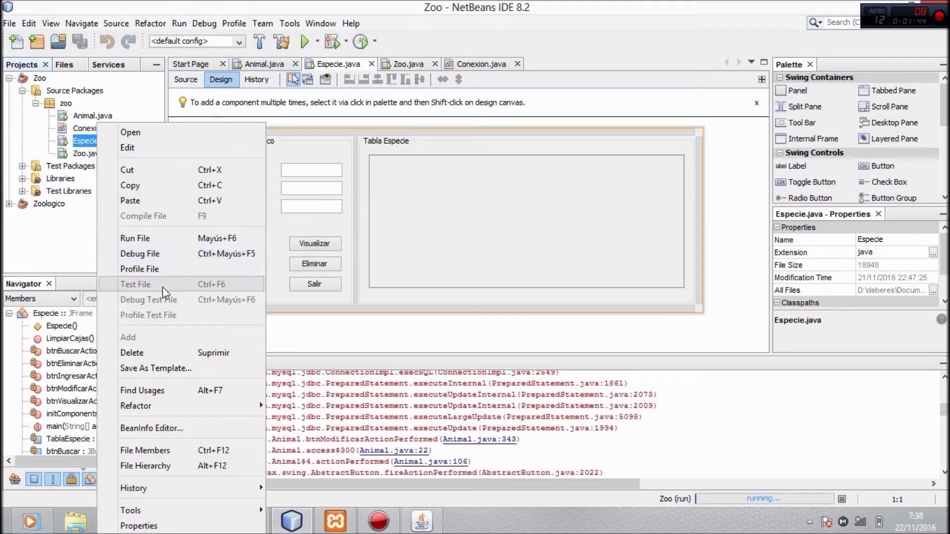
pyautogui.click(141, 240)
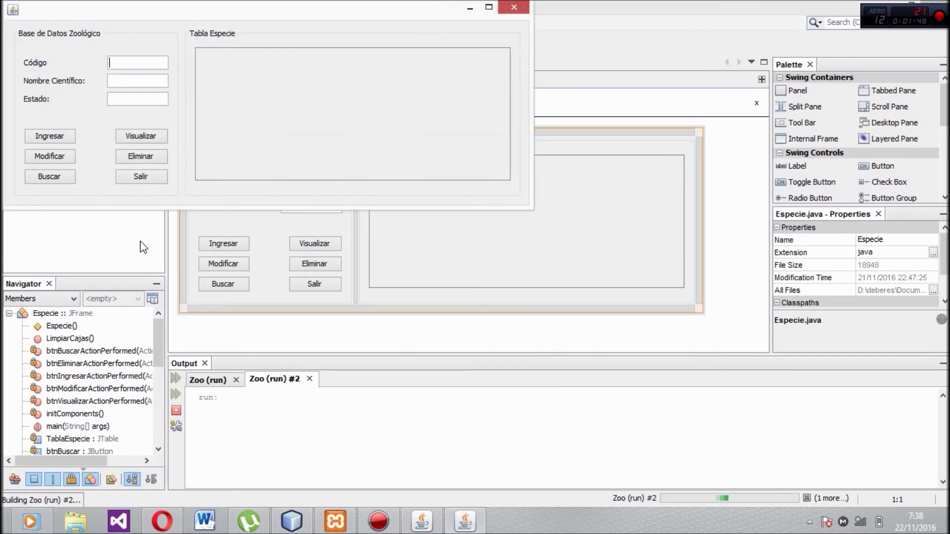
pyautogui.click(162, 140)
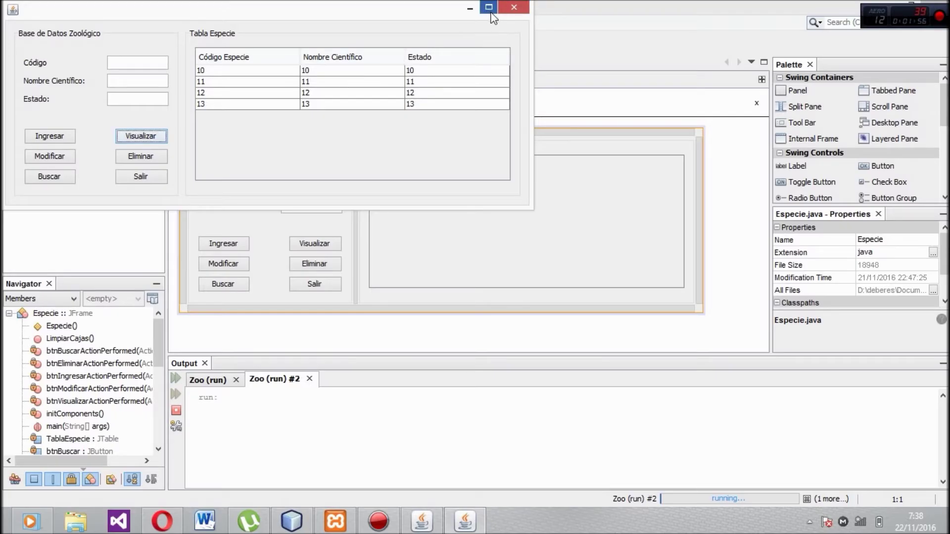
pyautogui.click(517, 8)
# Step: Run Zoo.java, list all zoo records in its form, and close the form window
pyautogui.click(86, 154)
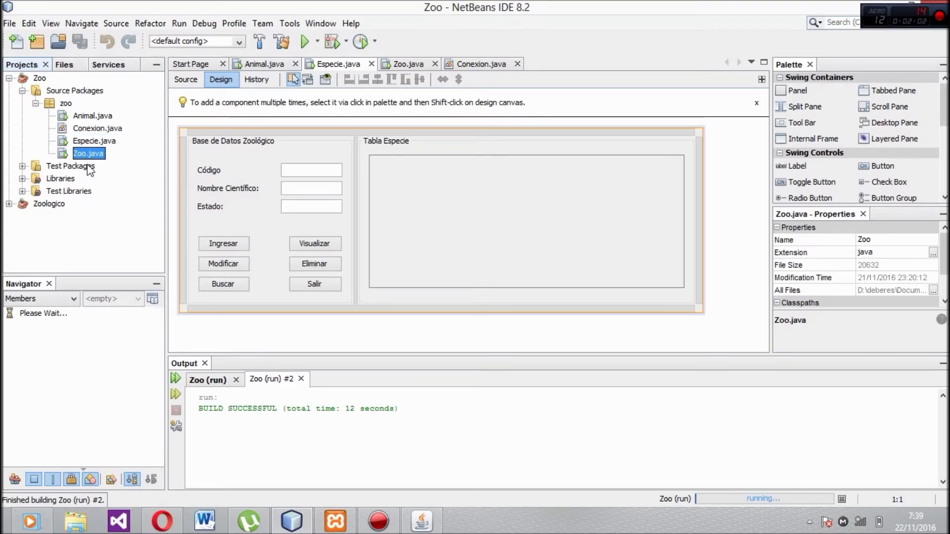
pyautogui.rightClick(88, 161)
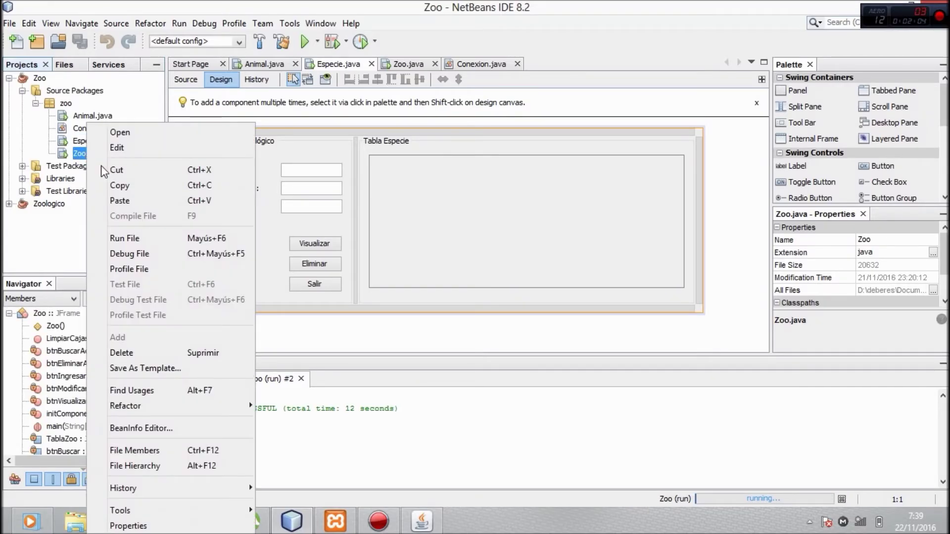
pyautogui.click(143, 240)
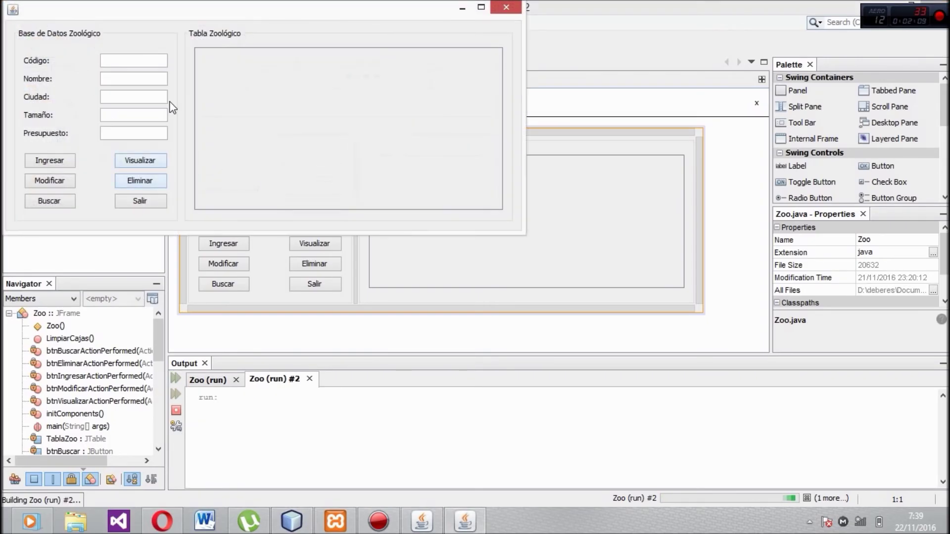
pyautogui.click(145, 163)
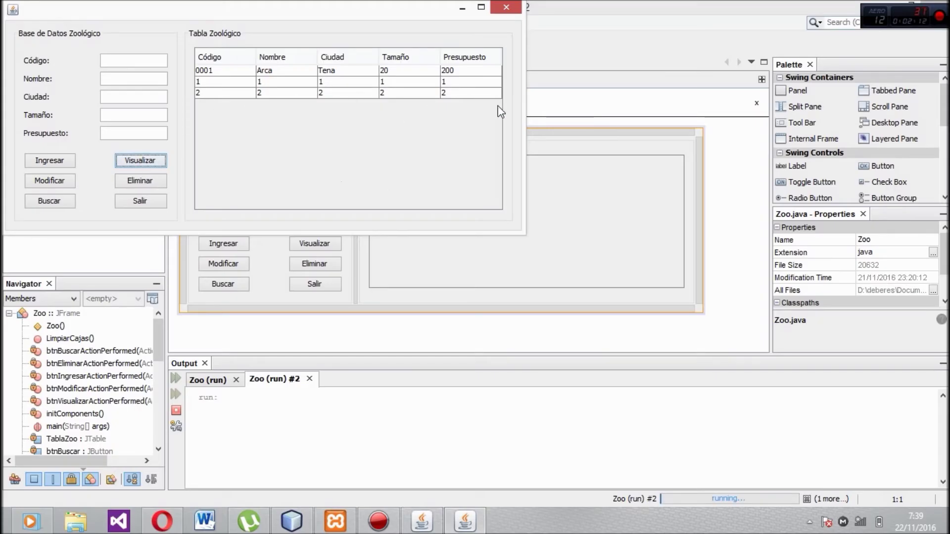
pyautogui.click(510, 12)
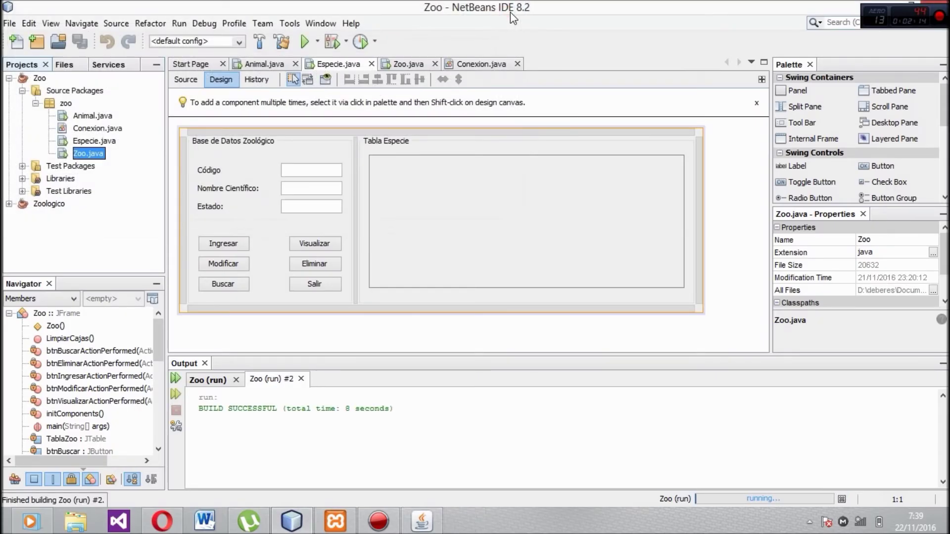
pyautogui.moveTo(949, 1)
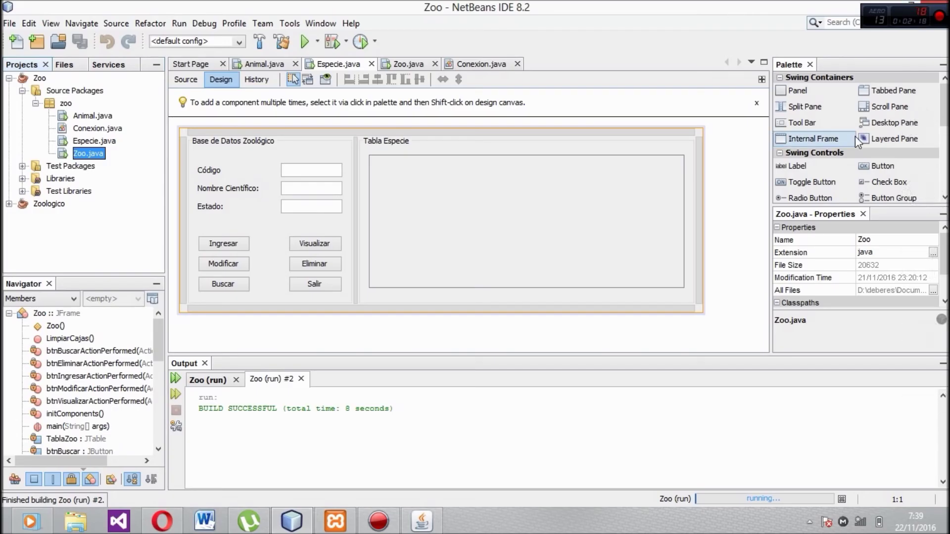